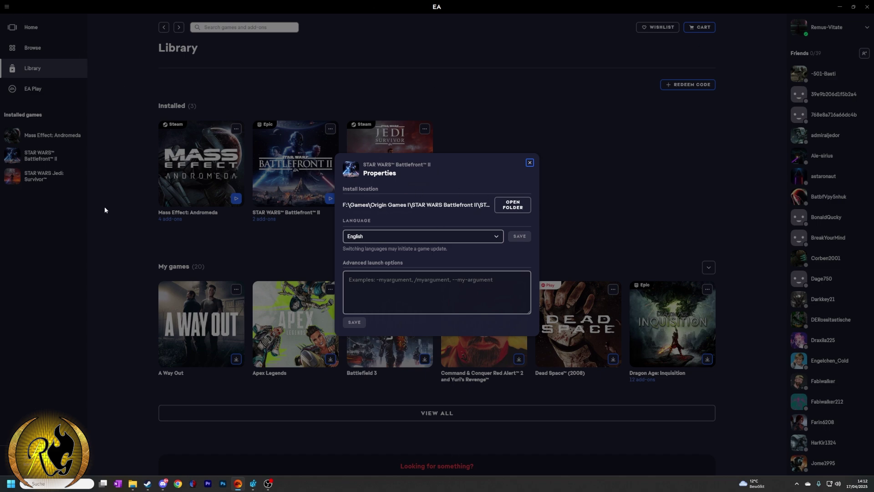
Open the properties of STAR WARS Battlefront II and show its install folder
left_click(530, 162)
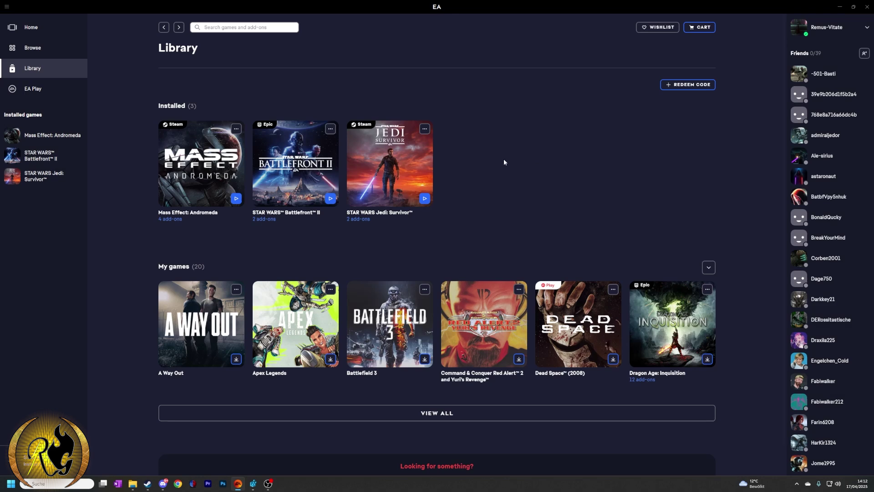
left_click(331, 127)
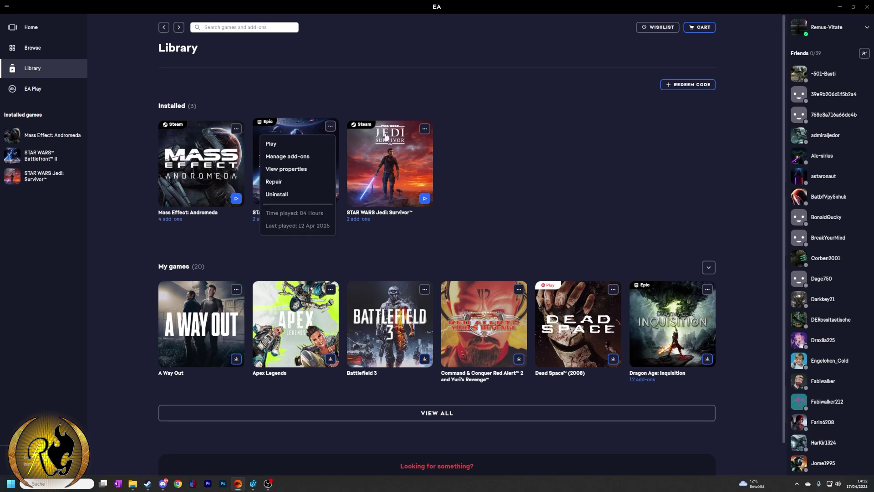
left_click(286, 170)
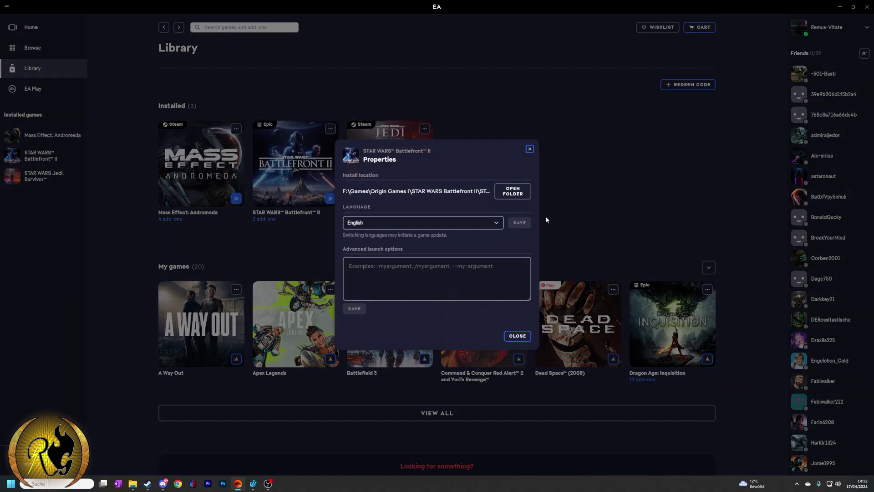
left_click(514, 191)
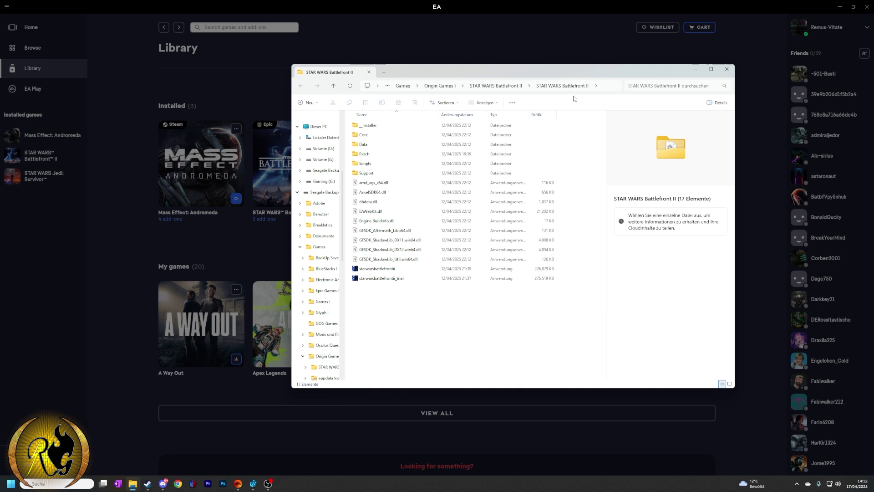
Go up to the Origin Games I folder and cut its STAR WARS Battlefront II folder
left_click(509, 87)
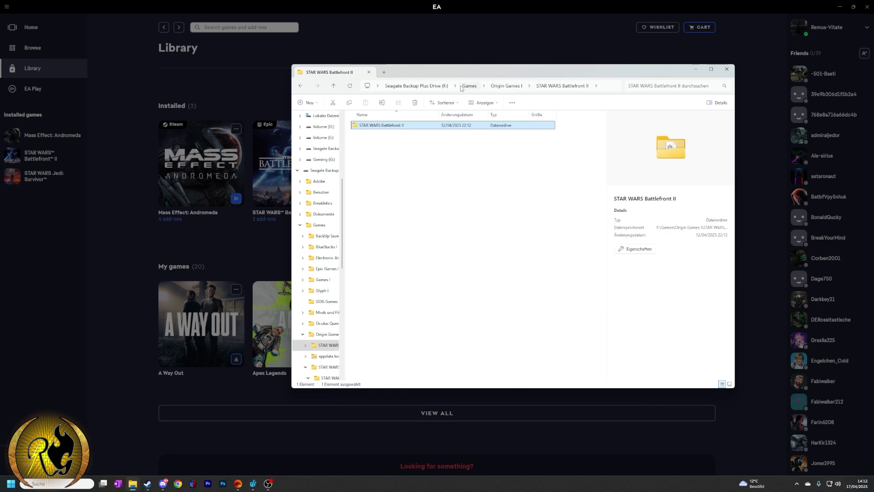
left_click(509, 86)
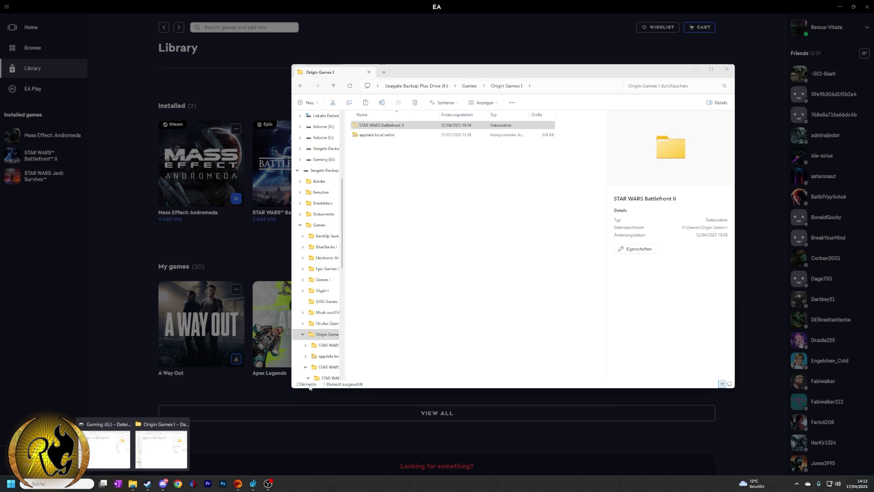
right_click(419, 130)
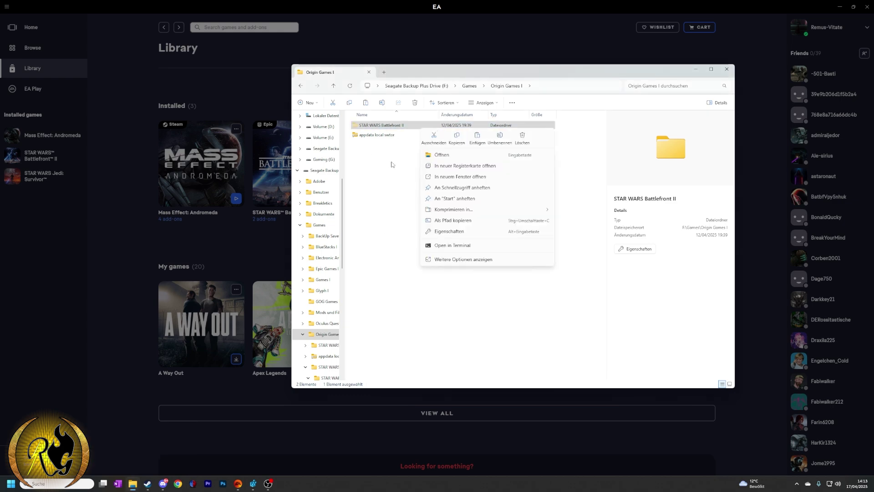
left_click(384, 185)
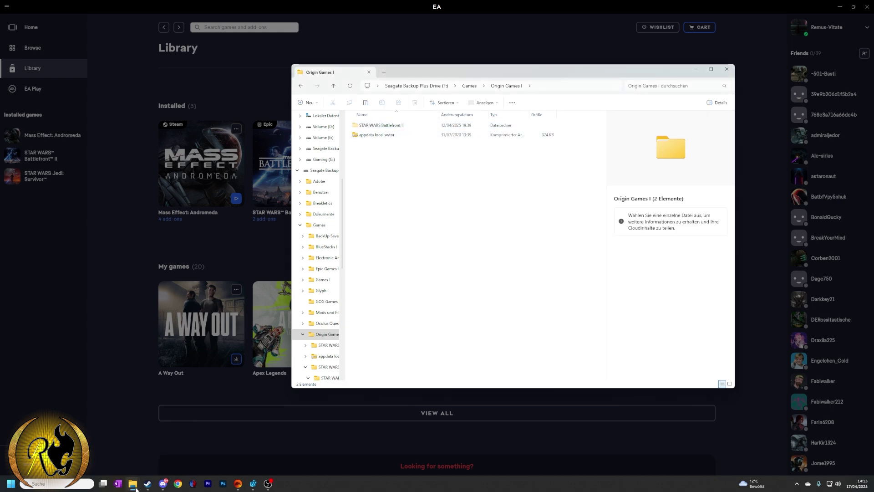
Paste the cut STAR WARS Battlefront II folder into the EA Games G folder on the Gaming (G:) drive
mouse_move(135, 486)
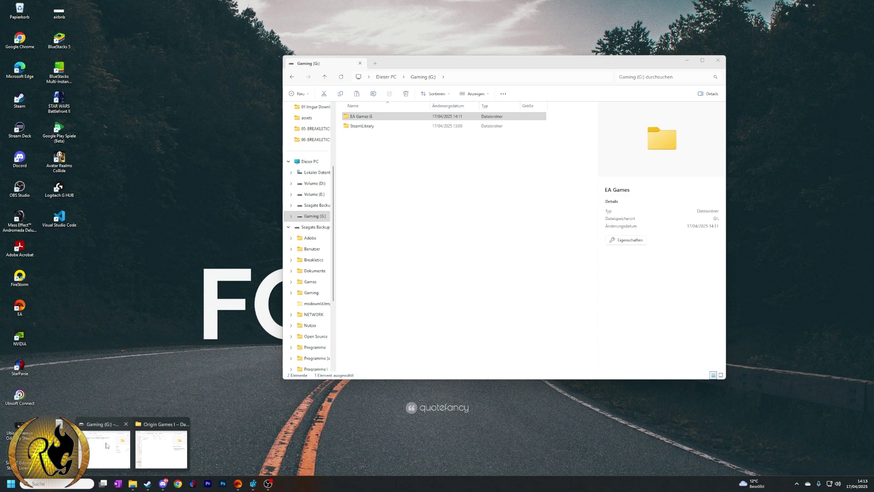
left_click(107, 445)
left_click_drag(472, 62, 469, 120)
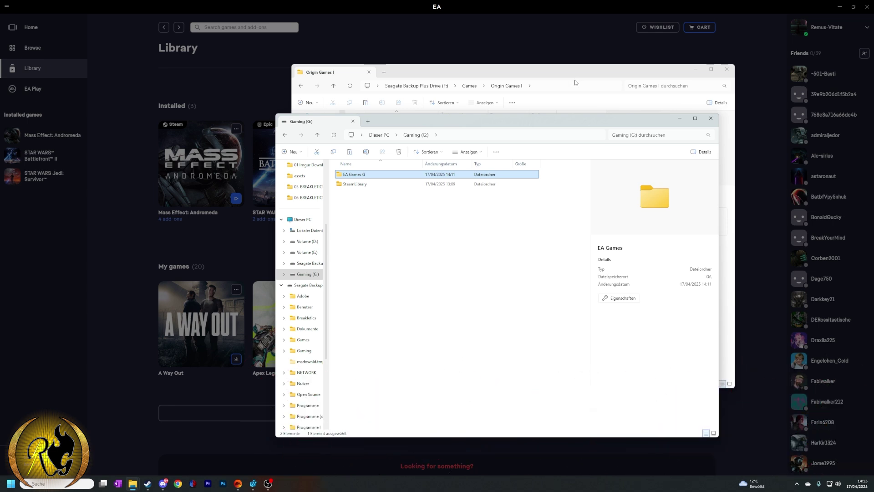
double_click(409, 175)
right_click(407, 196)
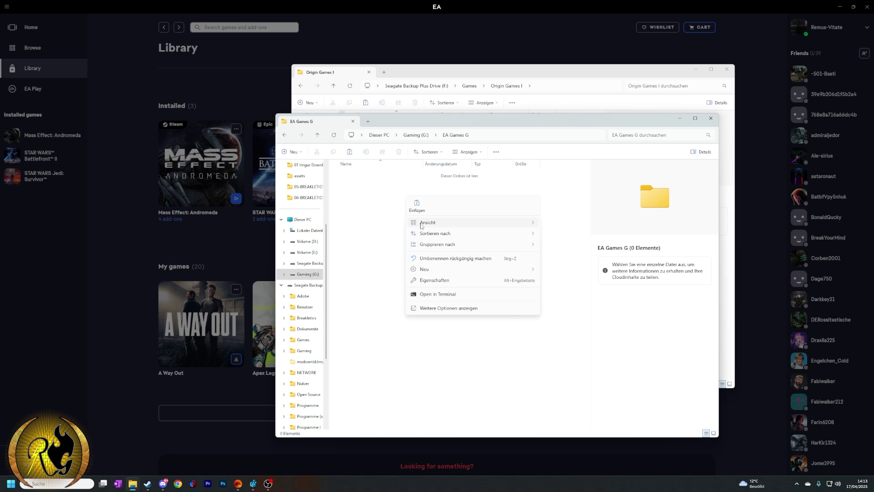
left_click(448, 310)
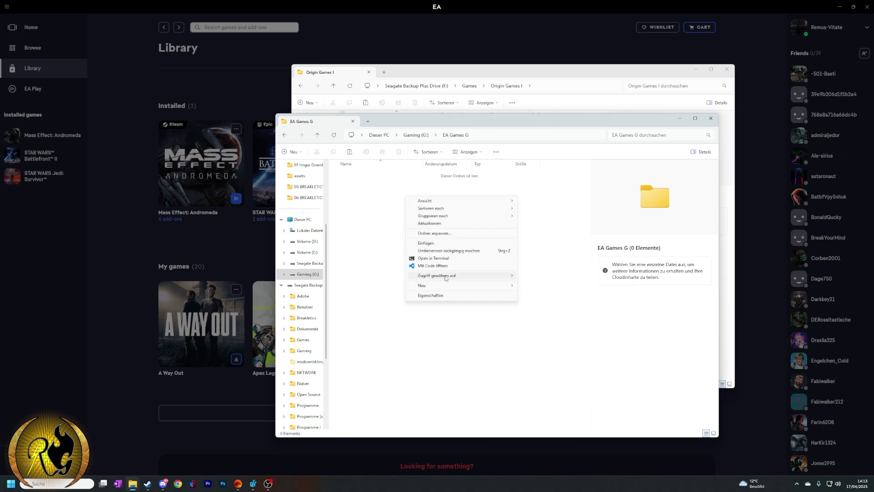
left_click(438, 243)
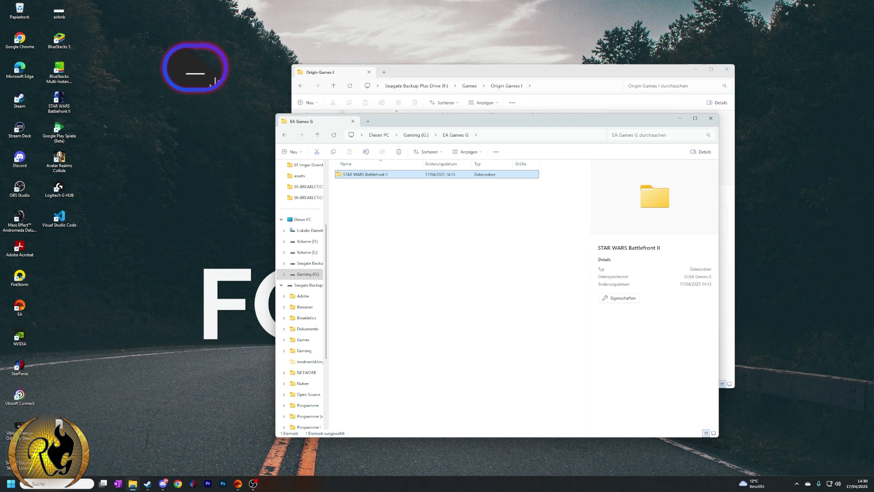
Close the EA app and open the Task Manager
right_click(238, 484)
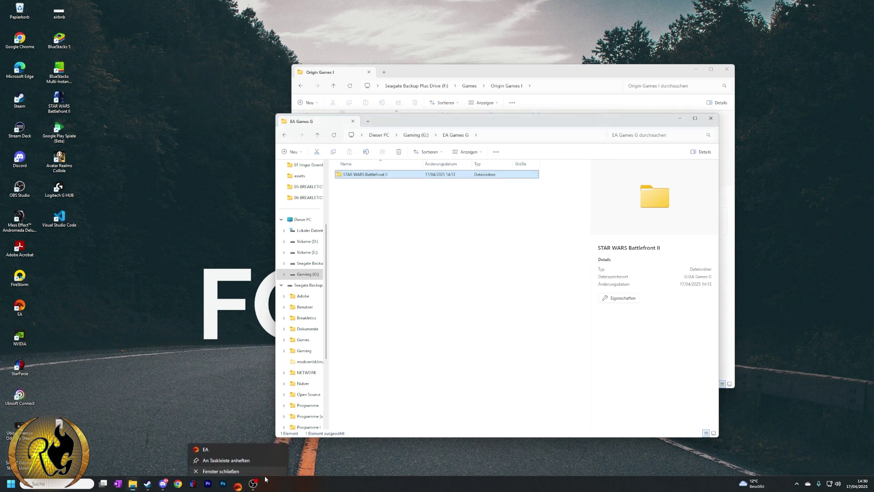
left_click(221, 464)
right_click(350, 483)
left_click(371, 458)
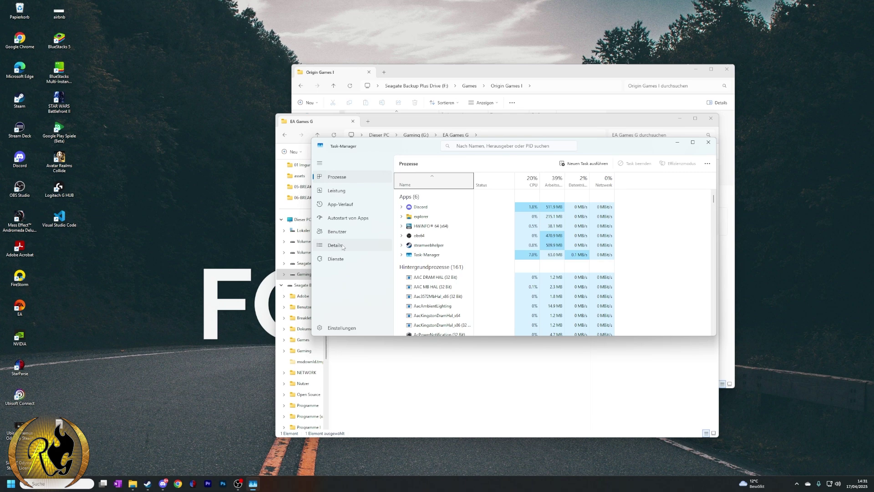
Find EABackgroundService.exe in the detailed process list and end its task
left_click(356, 245)
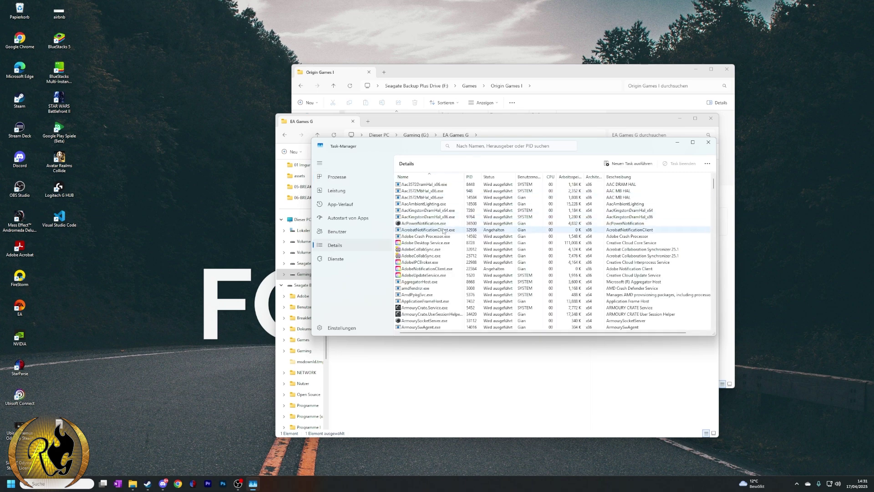
scroll(450, 227, "down", 15)
left_click(454, 185)
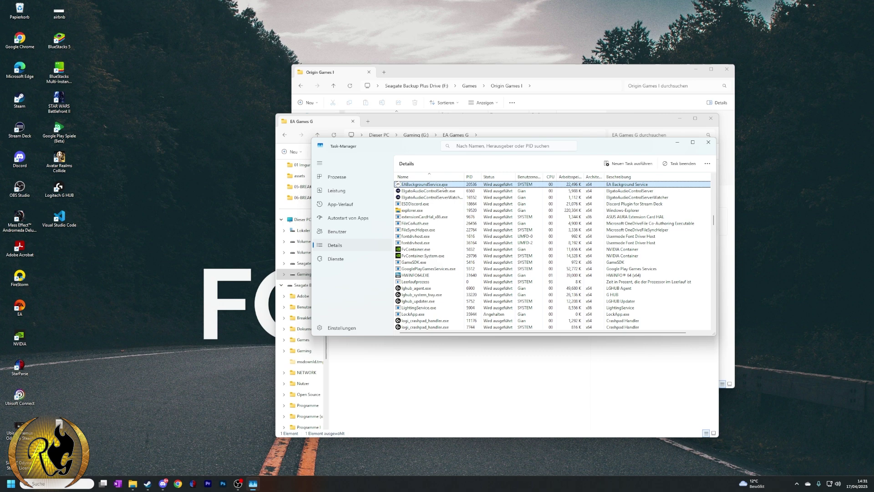
right_click(449, 186)
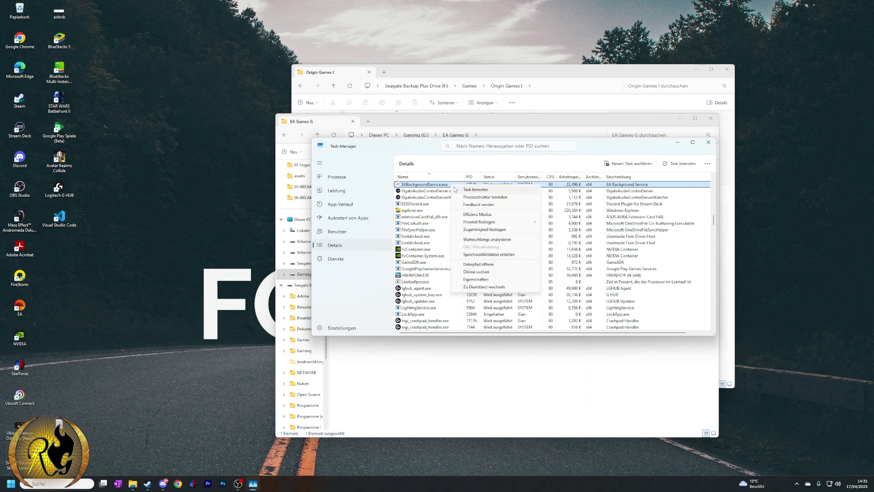
left_click(494, 189)
left_click(478, 266)
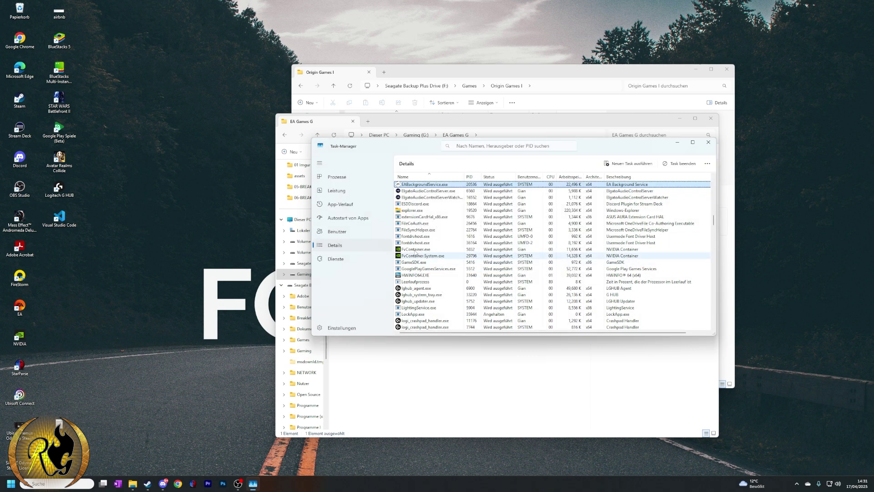
Check the running processes for any remaining EA entries and close the Task Manager
left_click(375, 181)
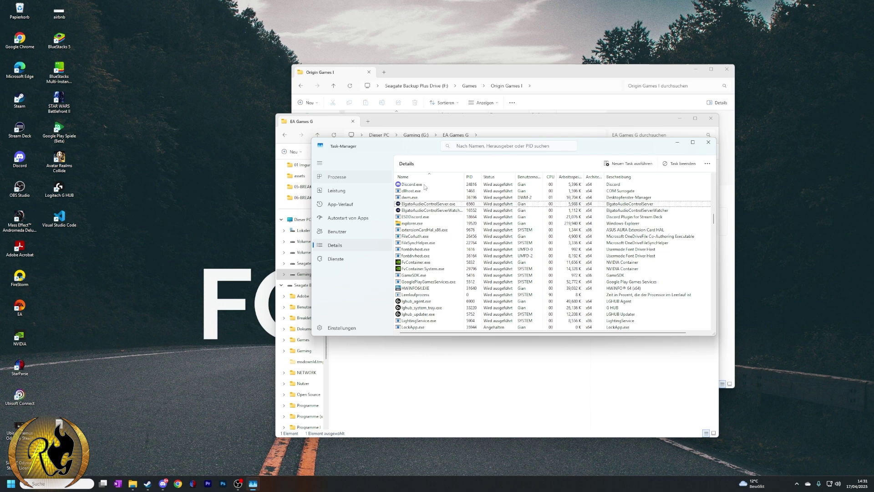
scroll(438, 241, "down", 15)
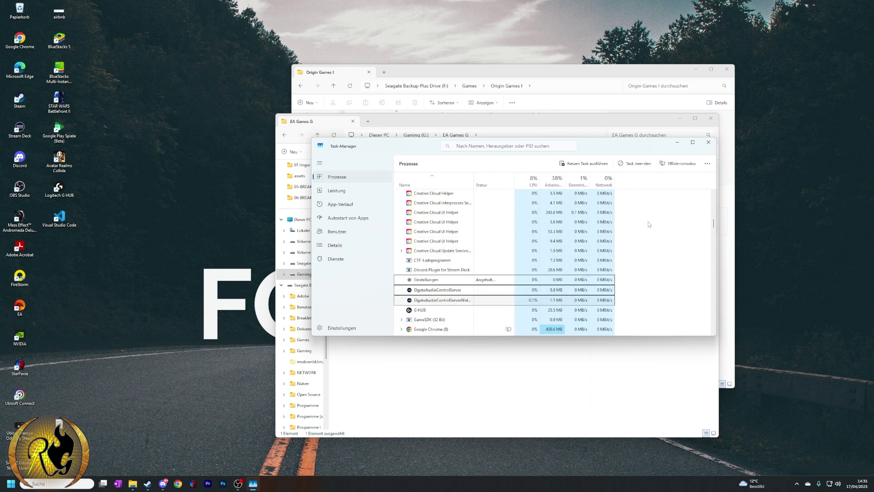
left_click(708, 142)
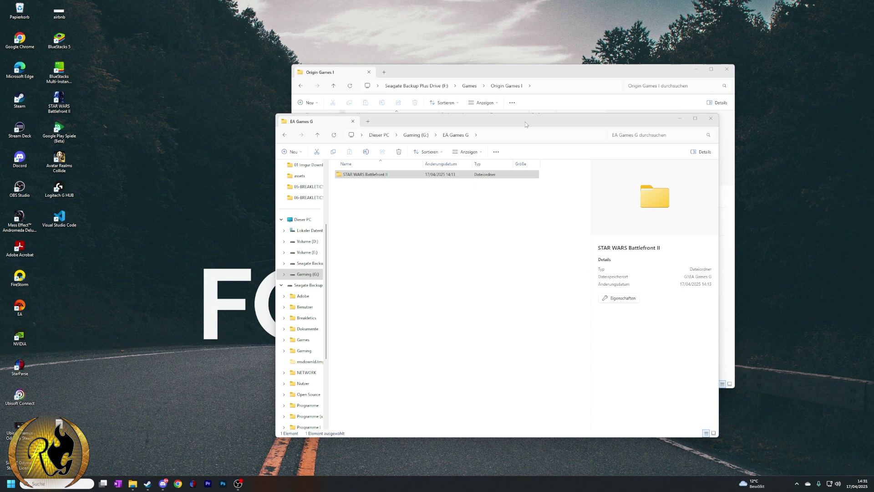
Rearrange the EA Games G and Origin Games I windows so that both folders' contents can be seen
left_click_drag(517, 120, 584, 114)
left_click(568, 74)
left_click_drag(568, 74, 423, 58)
left_click(611, 251)
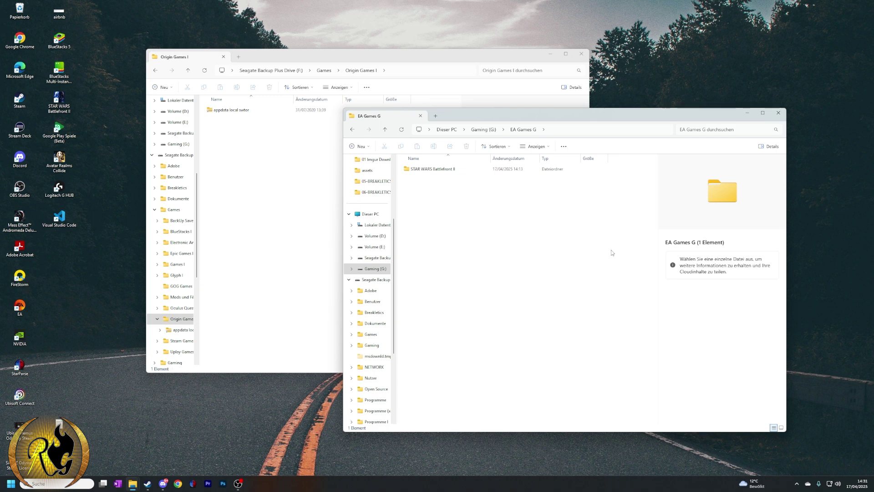
Search Windows for regedit
key("super")
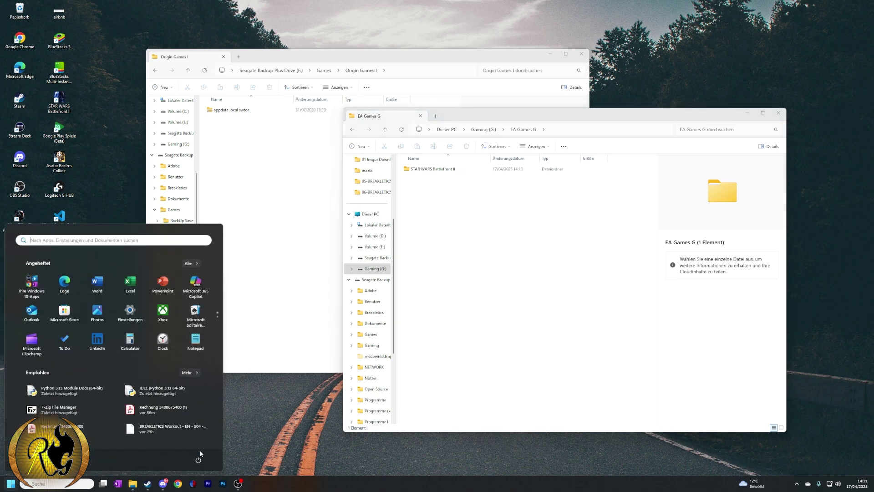
type("regedit")
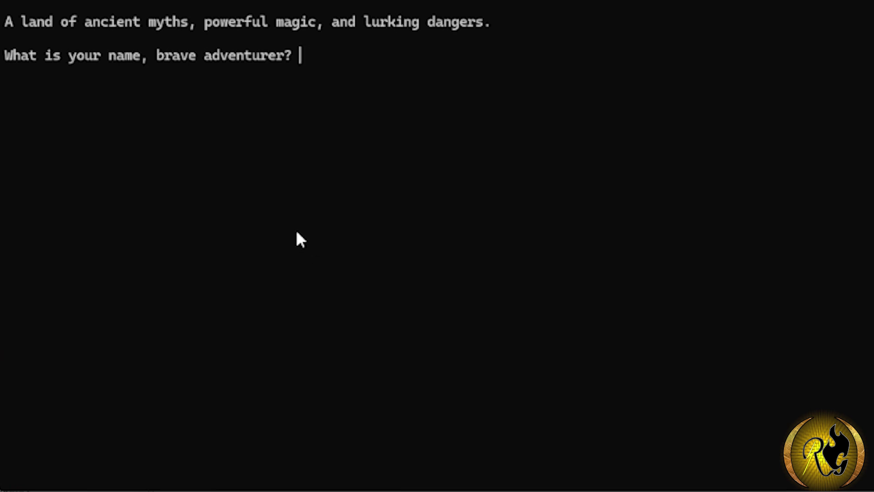
In the terminal text adventure, enter the adventurer's name
type("RemusGt")
key("BackSpace")
type("T")
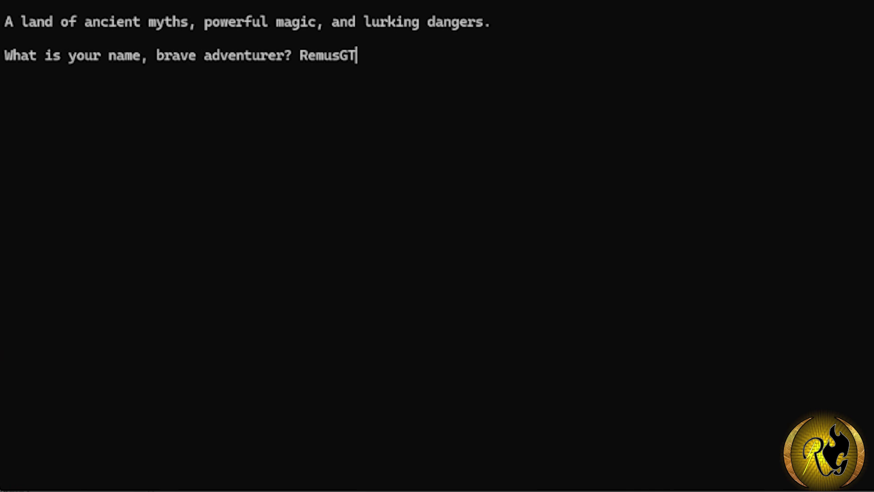
key("Return")
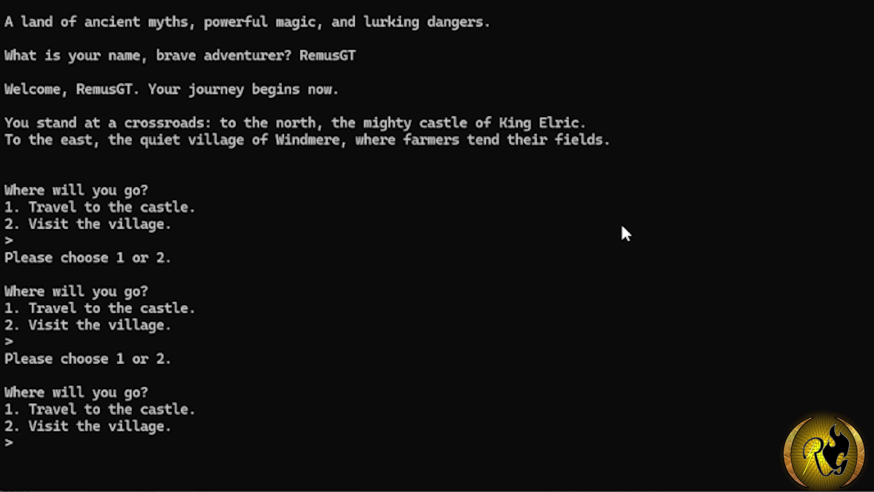
Choose to visit the village and help the farmer fight off the goblins
type("2")
key("Return")
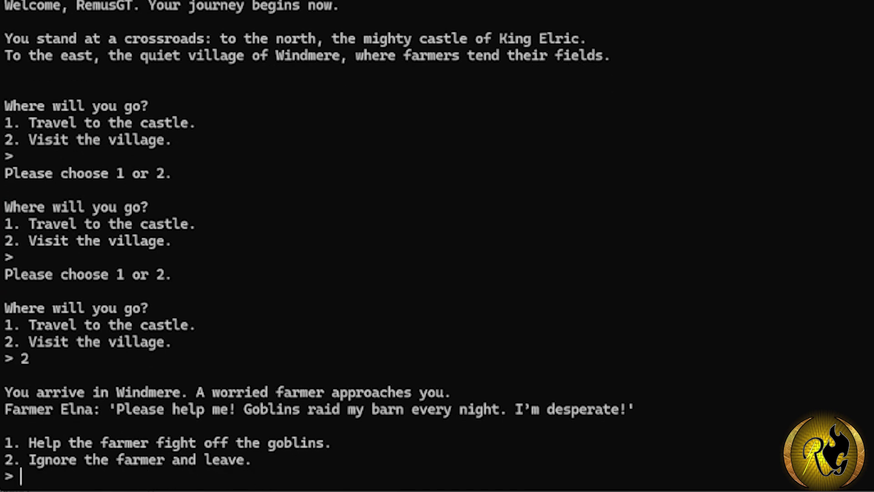
type("1")
key("Return")
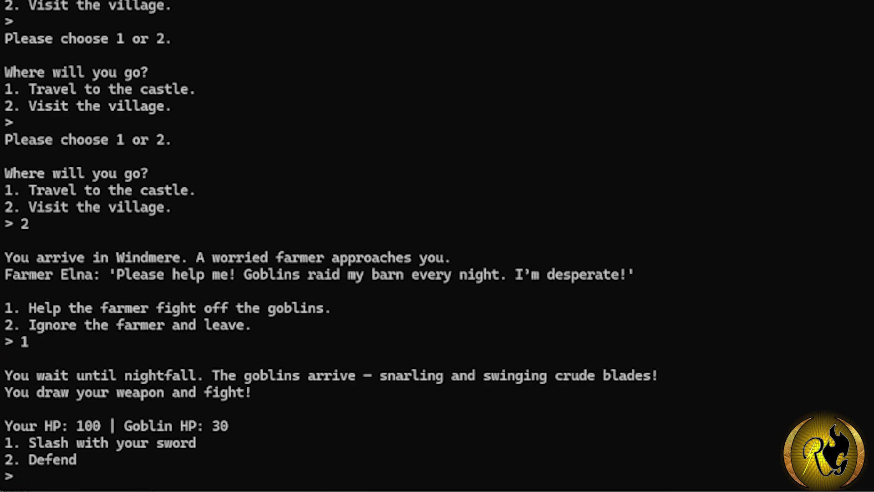
Fight the goblin with sword slashes and one defend move until it is defeated
type("1")
key("Return")
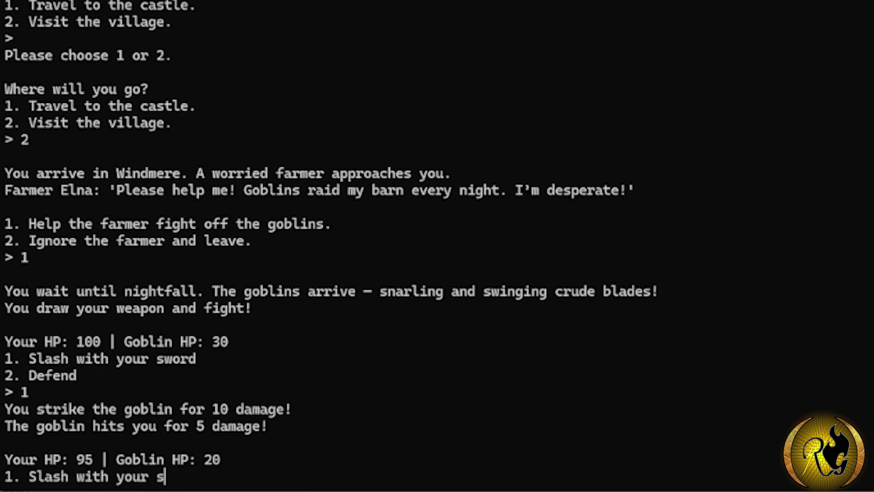
type("2")
key("Return")
type("1")
key("Return")
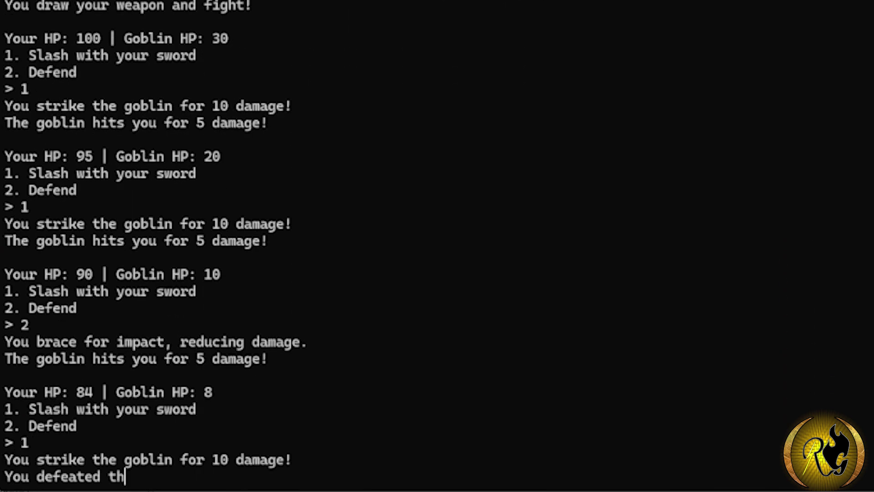
Travel to the castle and accept King Elric's quest to face the troll
type("1")
key("Return")
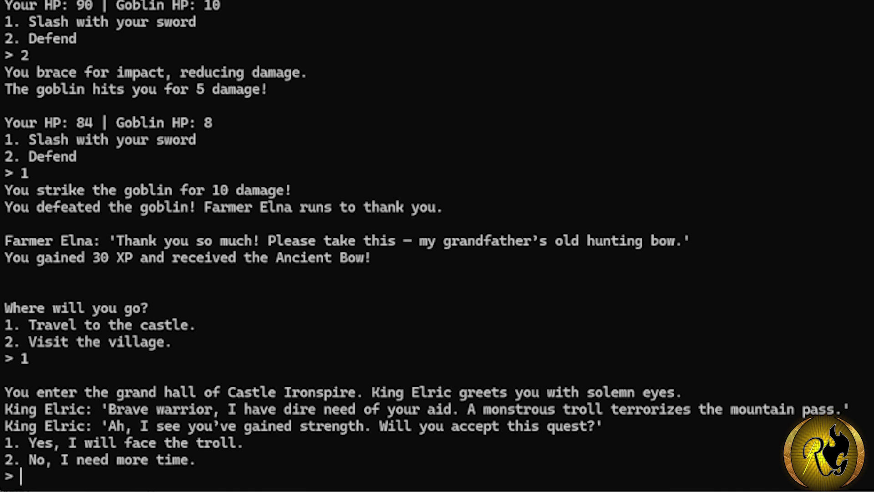
type("1")
key("Return")
Fight the troll with one magic blast, three weapon attacks and another magic blast
type("2")
key("Return")
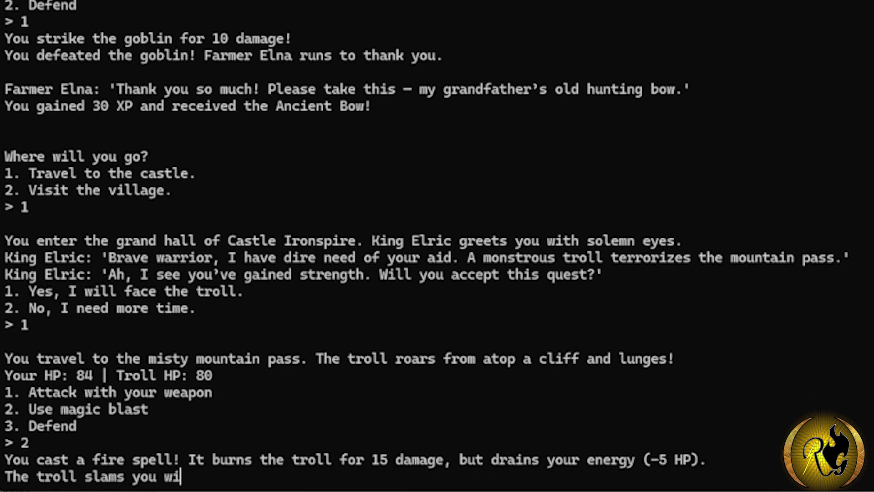
type("1")
key("Return")
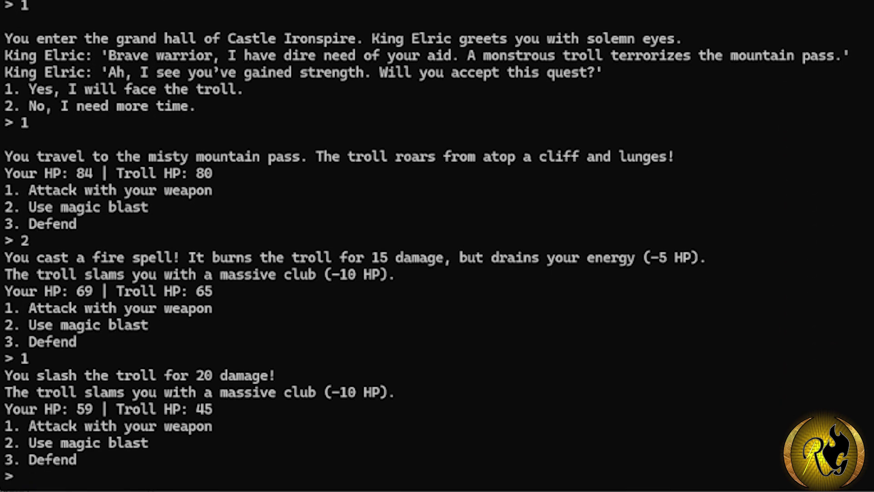
type("1")
key("Return")
type("1")
key("Return")
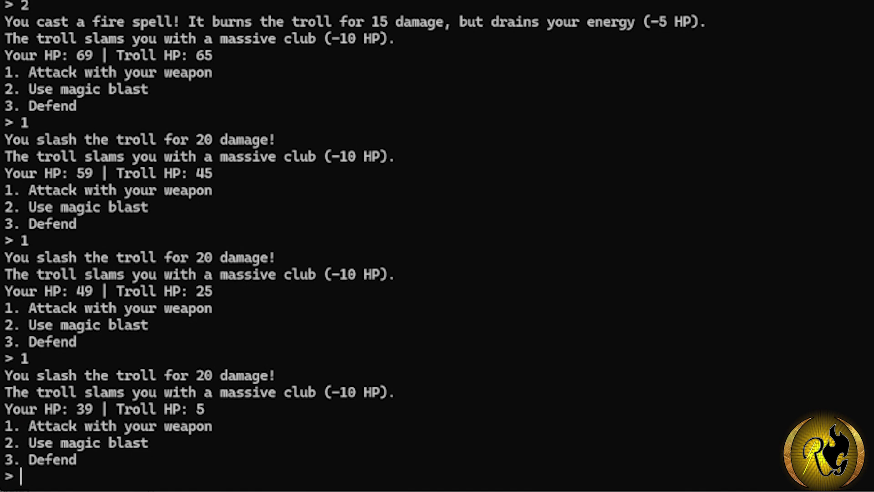
type("2")
key("Return")
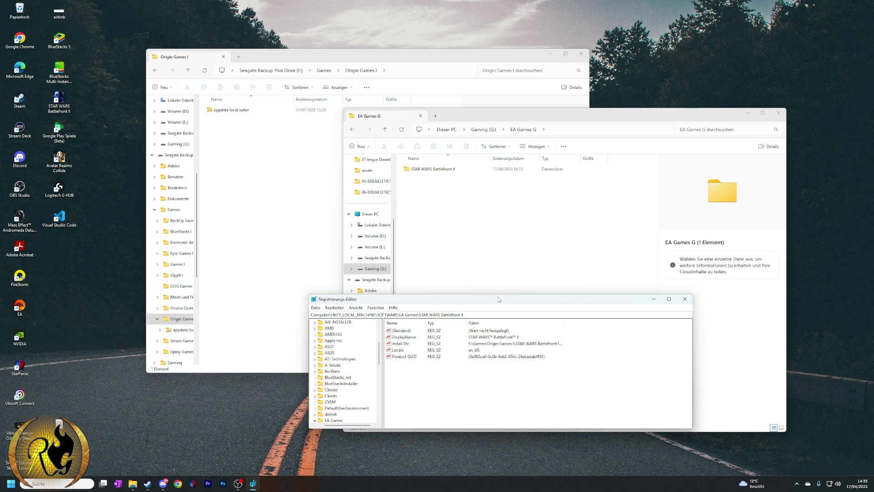
Reposition and widen the Registry Editor window, and collapse the EA Games, SOFTWARE and HKEY_LOCAL_MACHINE keys
left_click_drag(501, 294, 494, 147)
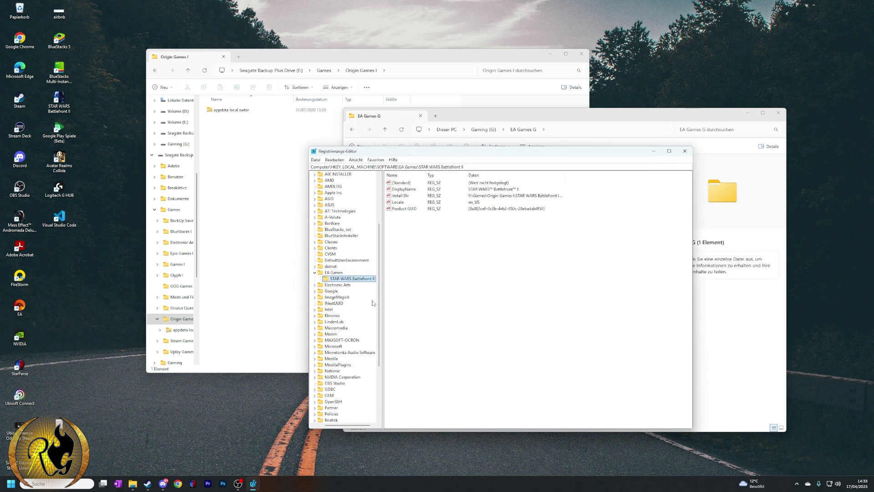
left_click(315, 272)
scroll(316, 273, "up", 5)
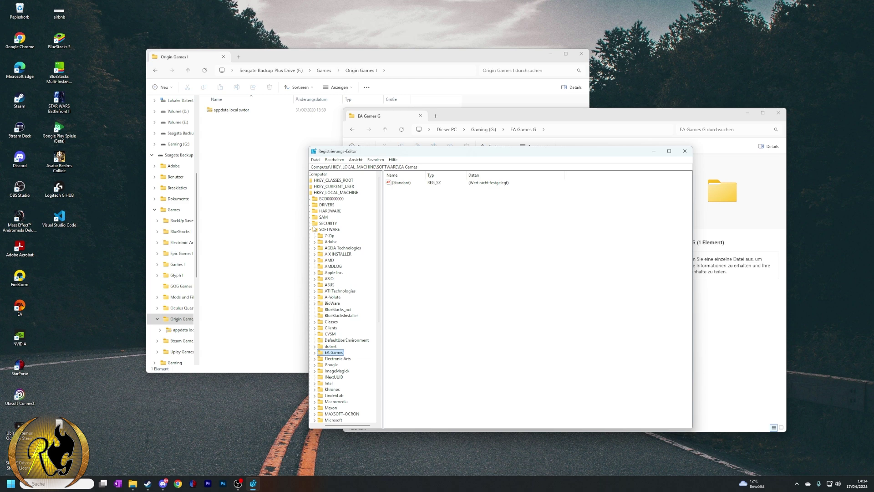
left_click(311, 229)
left_click_drag(309, 228, 255, 228)
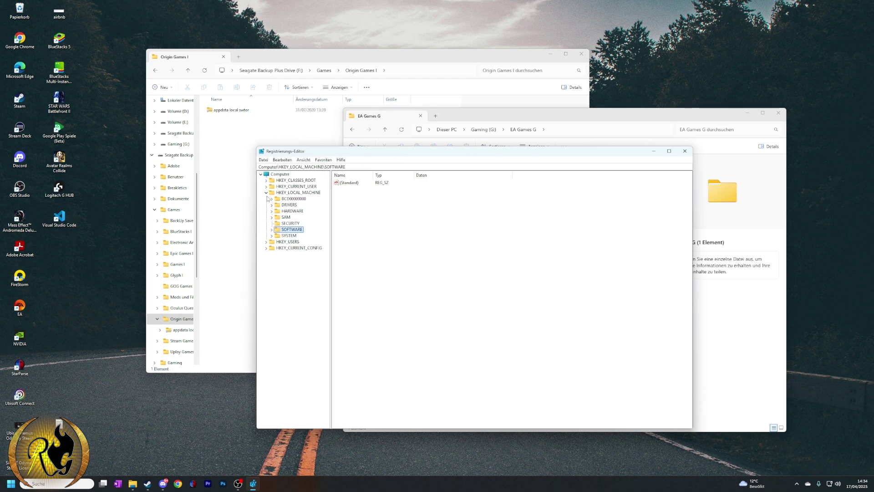
left_click(266, 192)
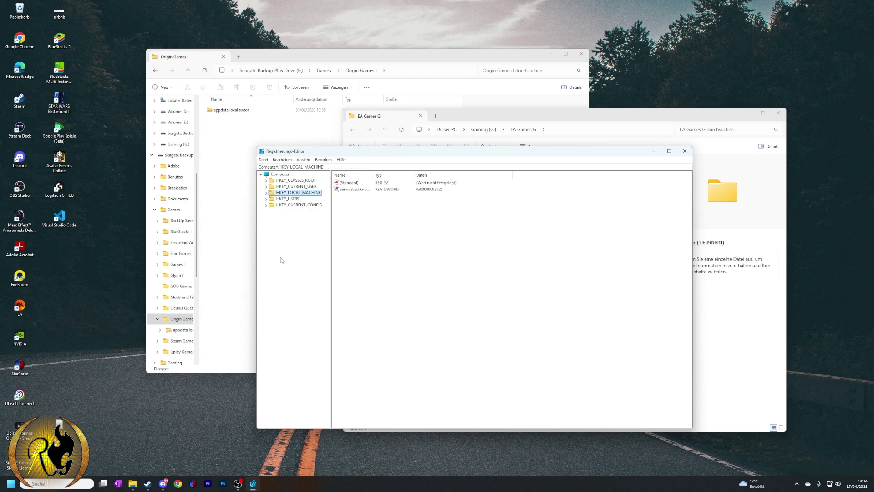
Open the registry key HKEY_LOCAL_MACHINE\SOFTWARE\EA Games\STAR WARS Battlefront II
left_click(267, 193)
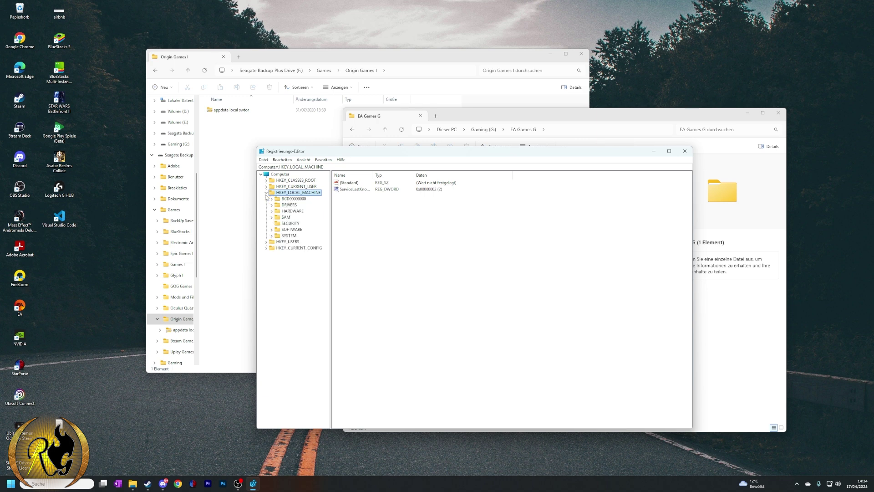
left_click(272, 230)
scroll(273, 241, "down", 8)
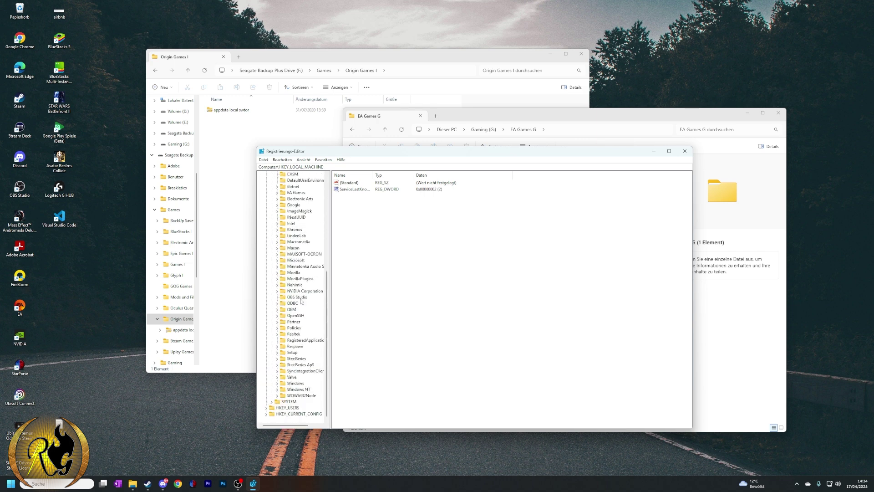
scroll(305, 221, "up", 2)
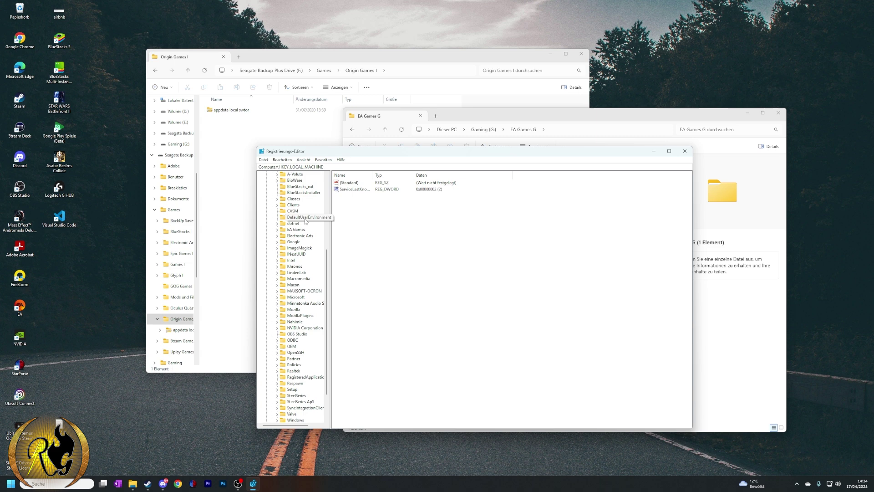
left_click(296, 230)
left_click(278, 229)
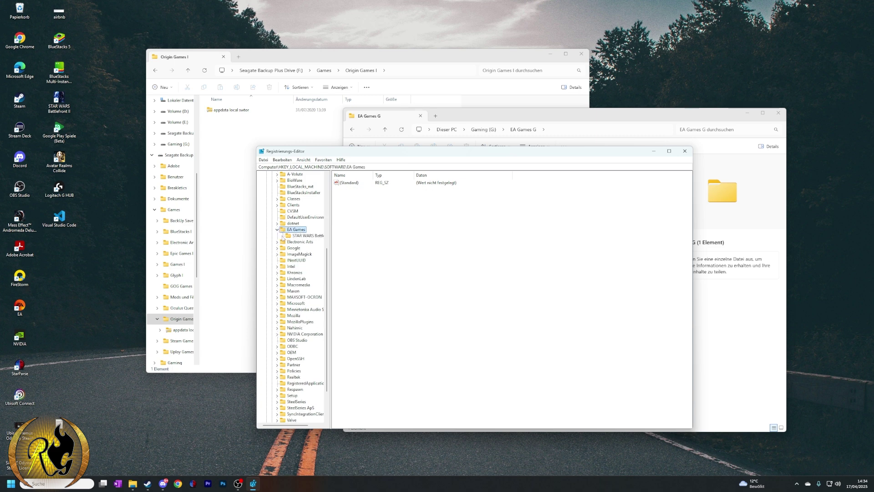
left_click(298, 236)
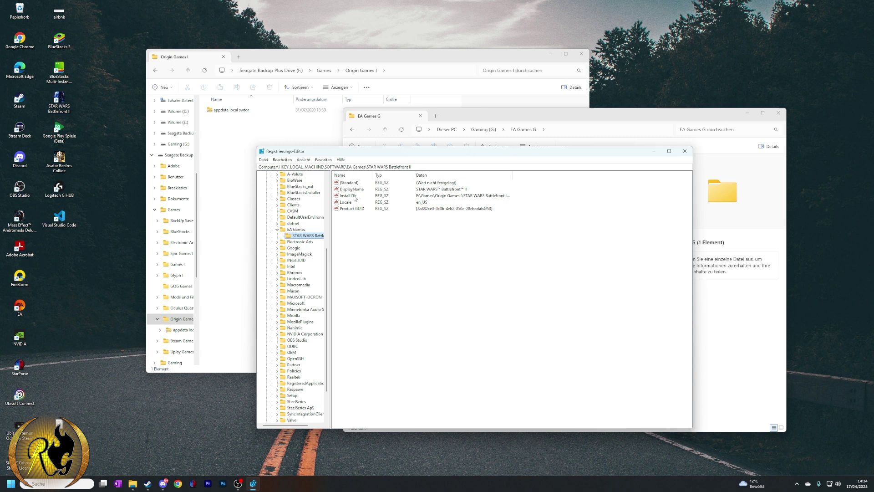
Open the Install Dir value for editing and replace its data with the path G:\EA Games G copied from the folder window
left_click(447, 197)
left_click(354, 197)
right_click(354, 197)
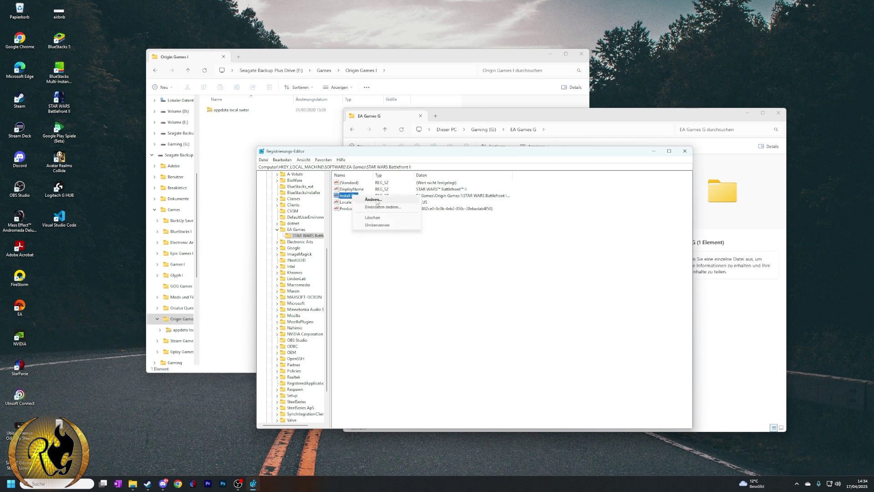
left_click(394, 201)
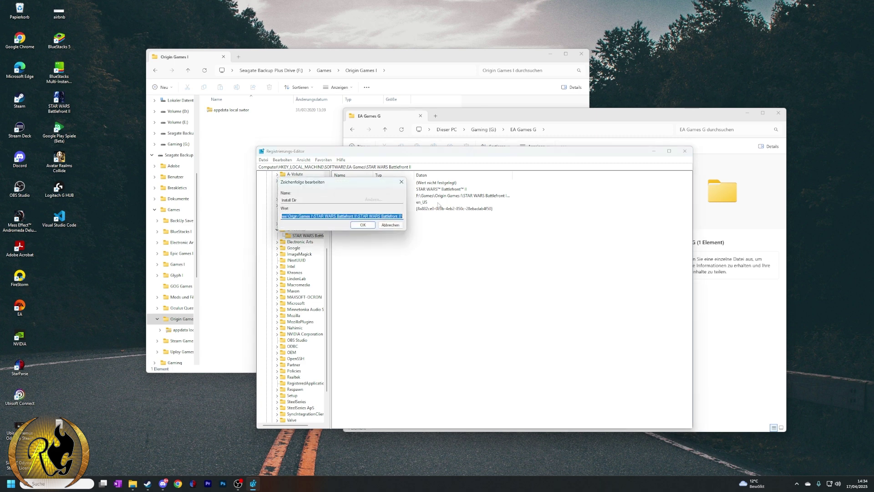
left_click_drag(380, 181, 467, 253)
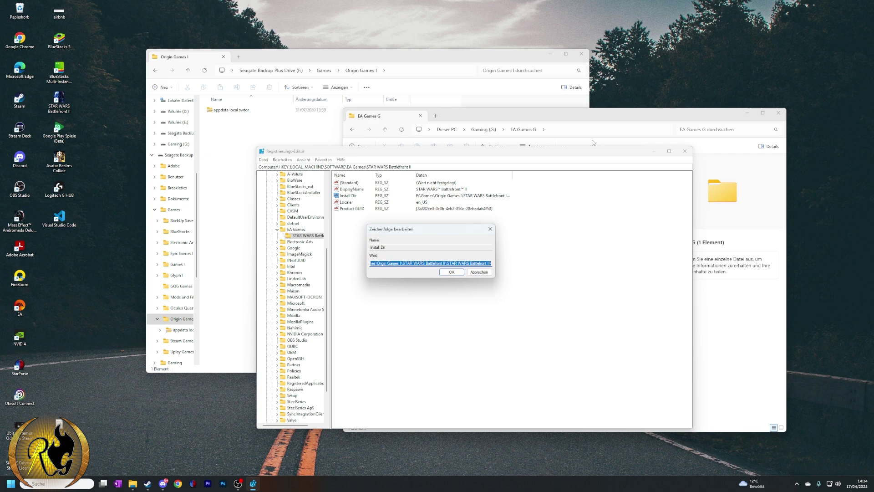
left_click(598, 131)
key("ctrl+c")
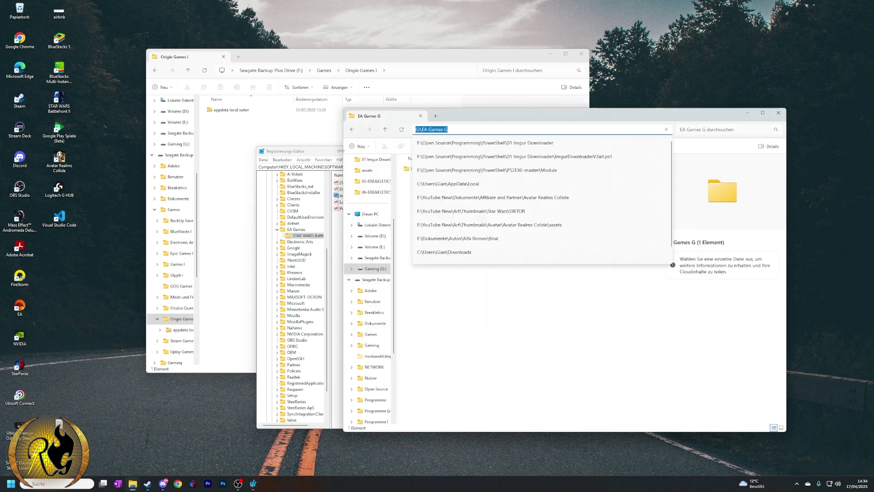
left_click(747, 112)
left_click(747, 113)
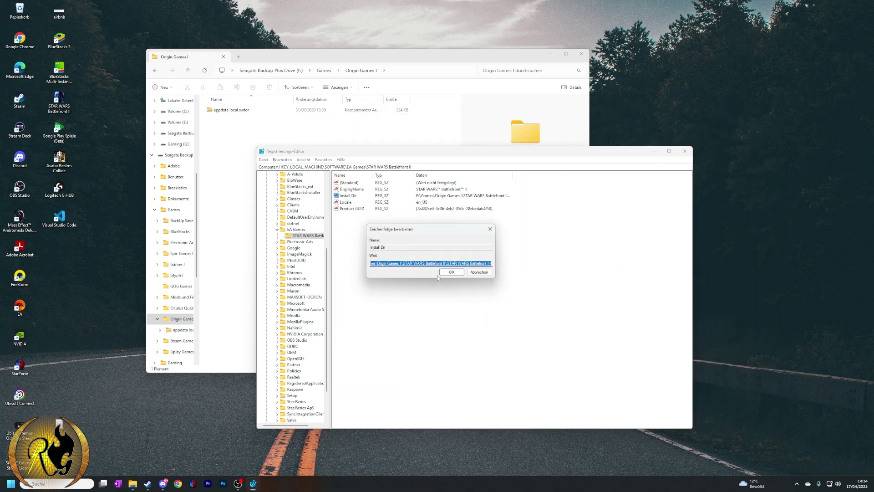
key("ctrl+v")
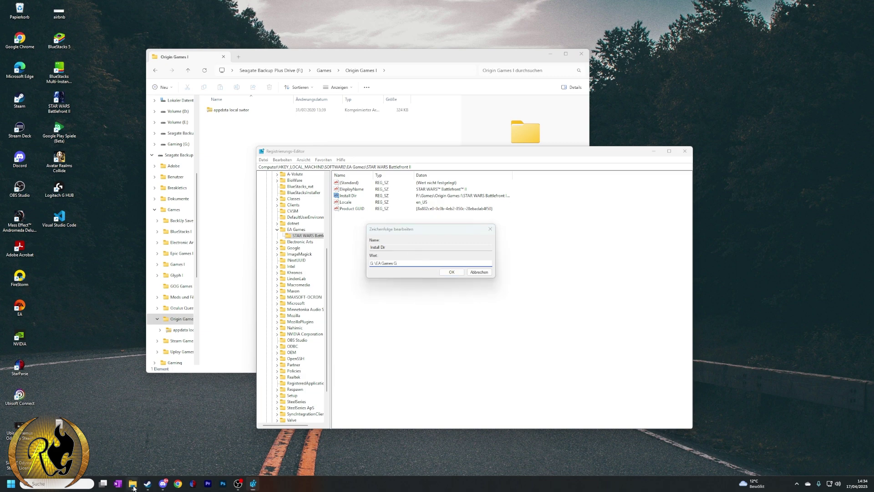
In the EA Games G folder, open the inner STAR WARS Battlefront II folder containing the game files and copy its full path
mouse_move(133, 483)
mouse_move(157, 459)
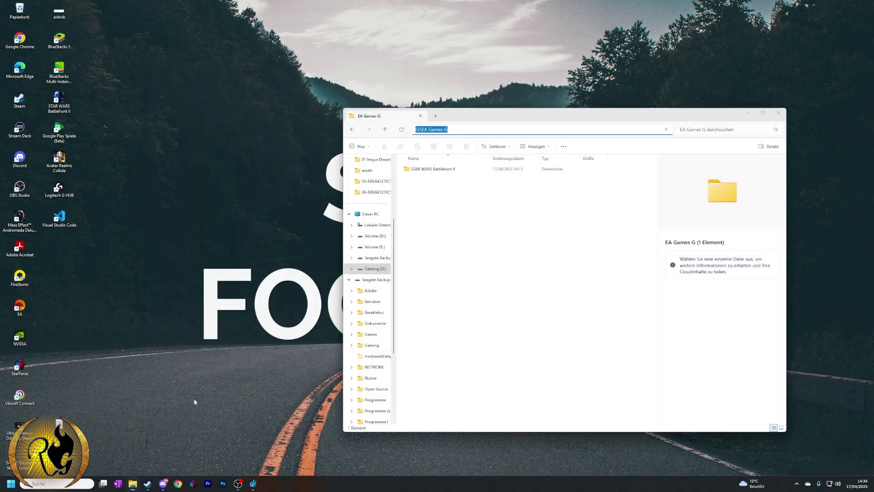
left_click(107, 449)
double_click(510, 169)
left_click(511, 170)
double_click(511, 169)
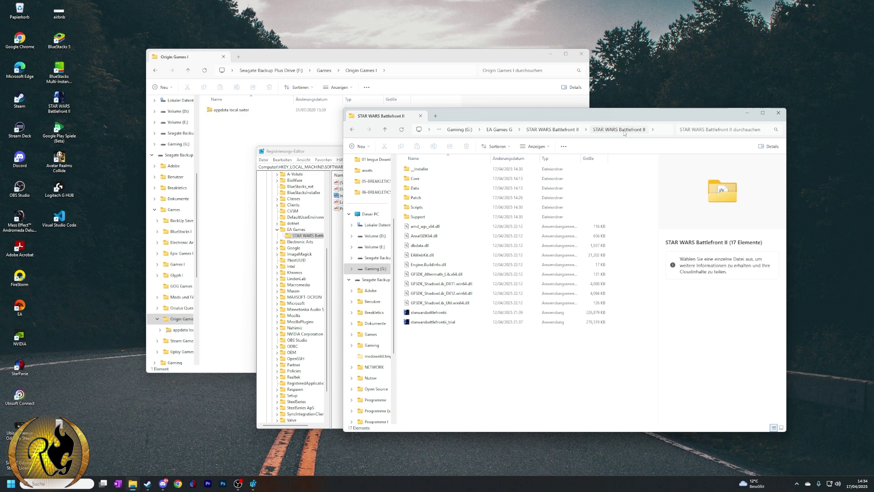
left_click(637, 129)
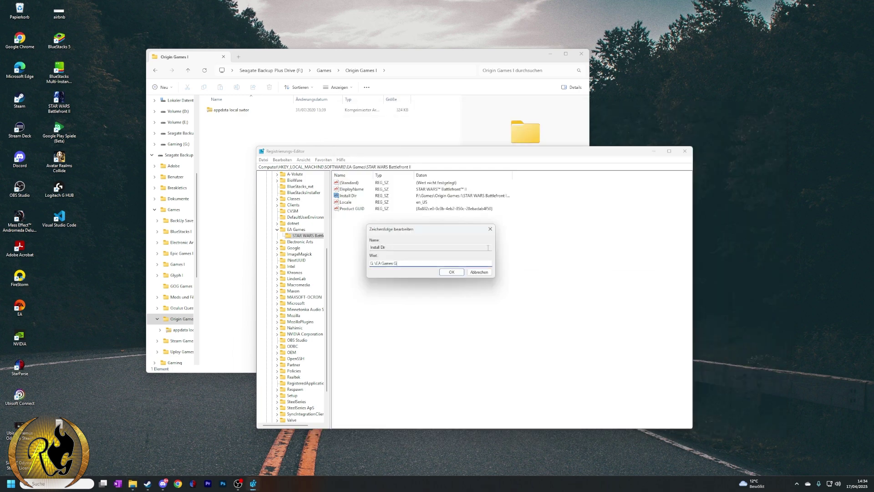
Set Install Dir to G:\EA Games G\STAR WARS Battlefront II\STAR WARS Battlefront II and save the value
key("ctrl+a")
type("G:\\EA Games G\\STAR WARS Battlefront II\\STAR WARS Battlefront II")
left_click(452, 272)
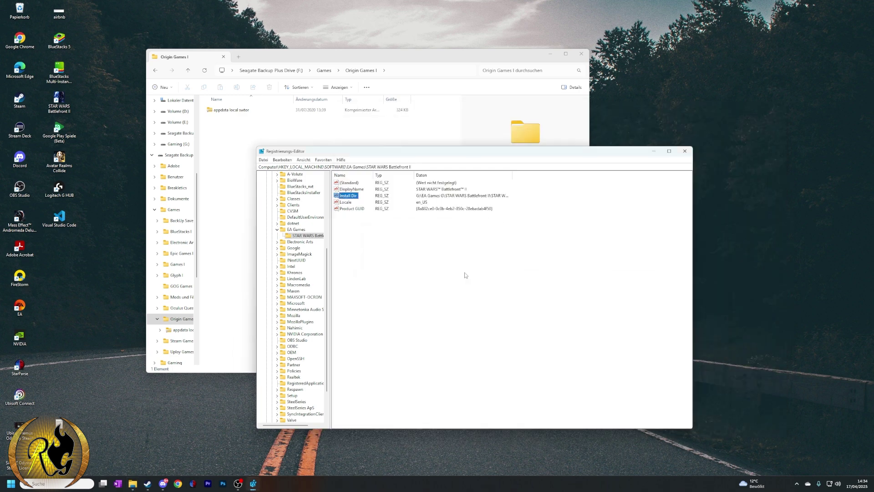
Close the Registry Editor and check the old Origin Games I folder on drive F: from its parent Games folder
left_click(685, 151)
key("alt+Up")
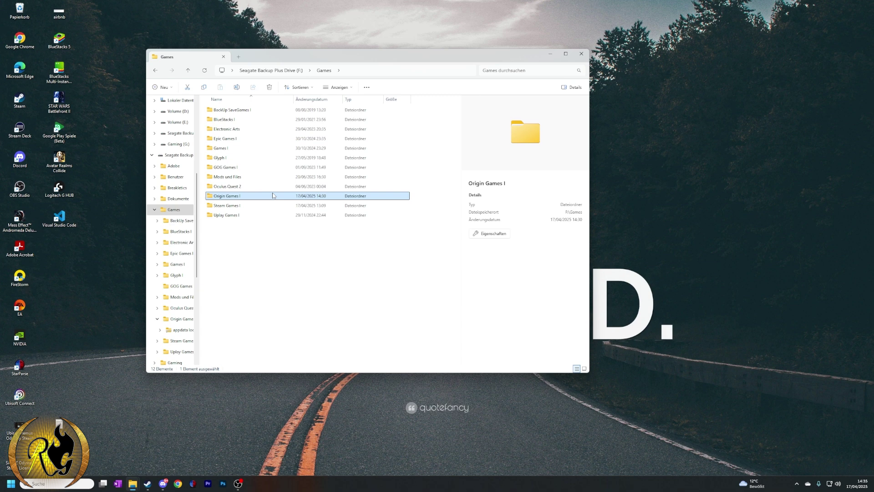
double_click(268, 196)
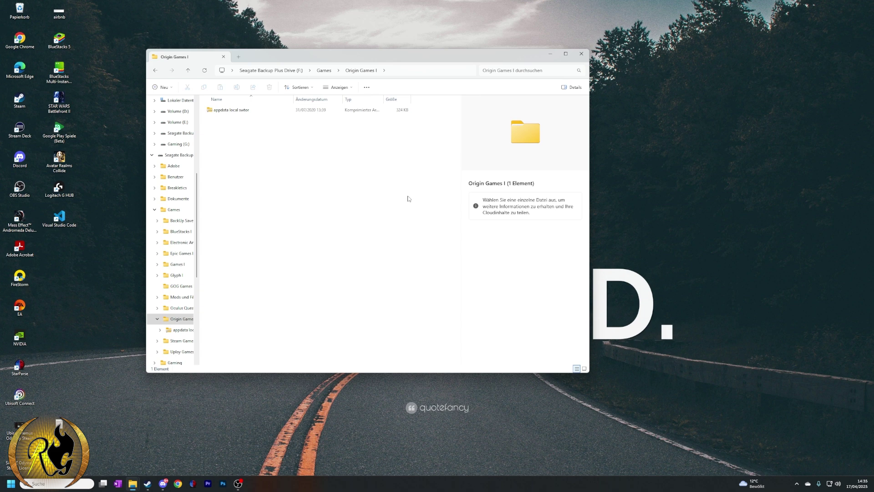
Switch to the EA app, check the install location in STAR WARS Battlefront II's properties, and launch the game
double_click(18, 305)
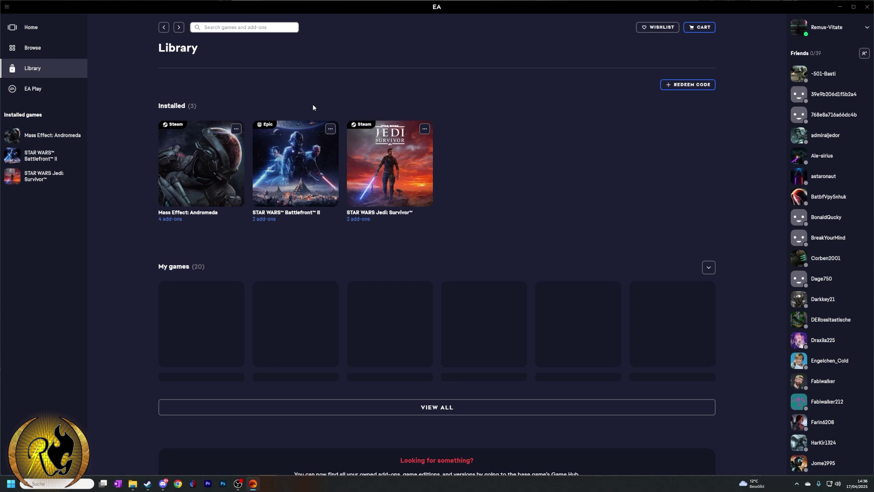
left_click(331, 127)
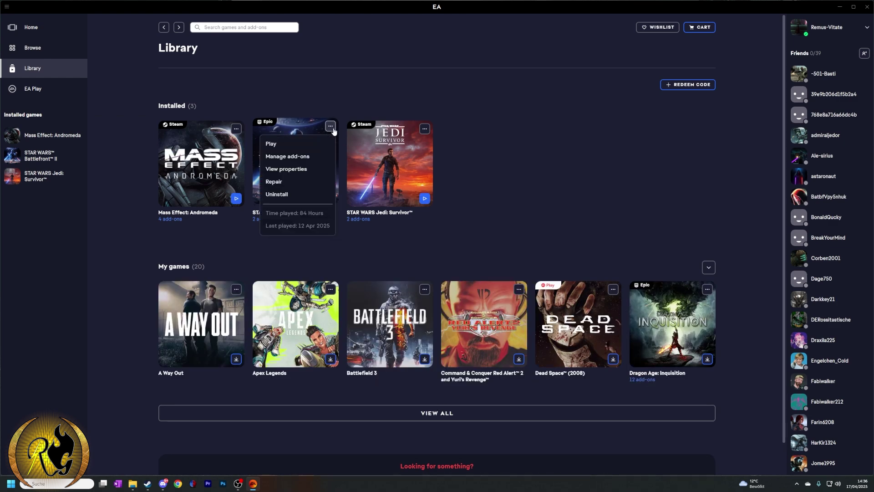
left_click(303, 169)
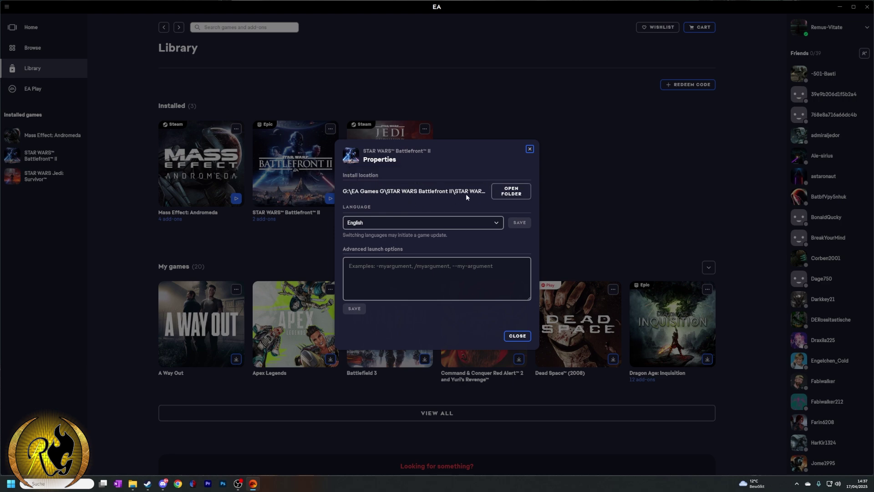
left_click(530, 149)
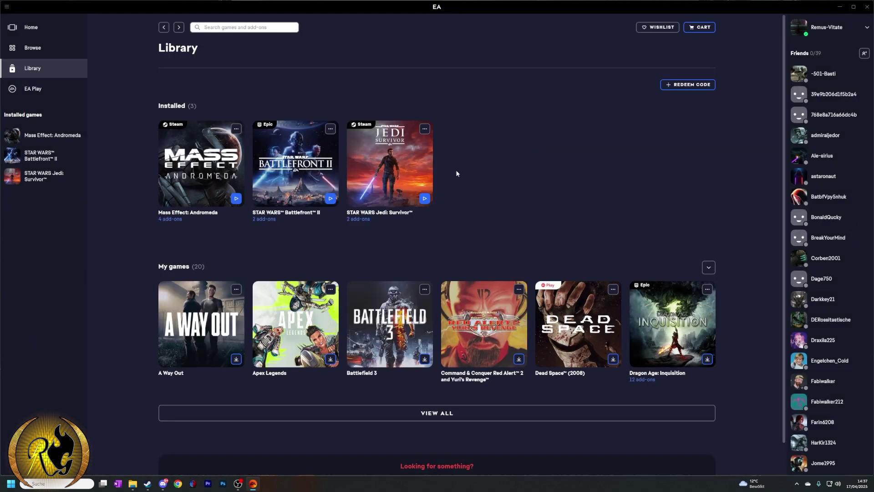
left_click(331, 198)
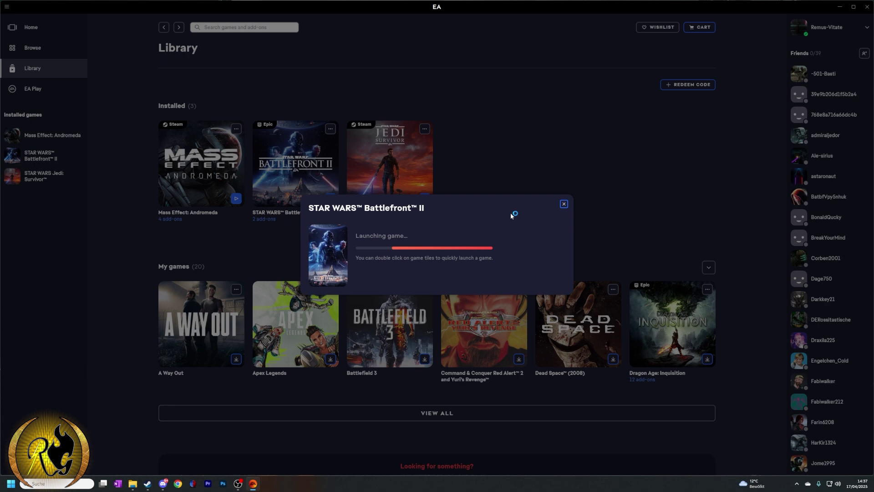